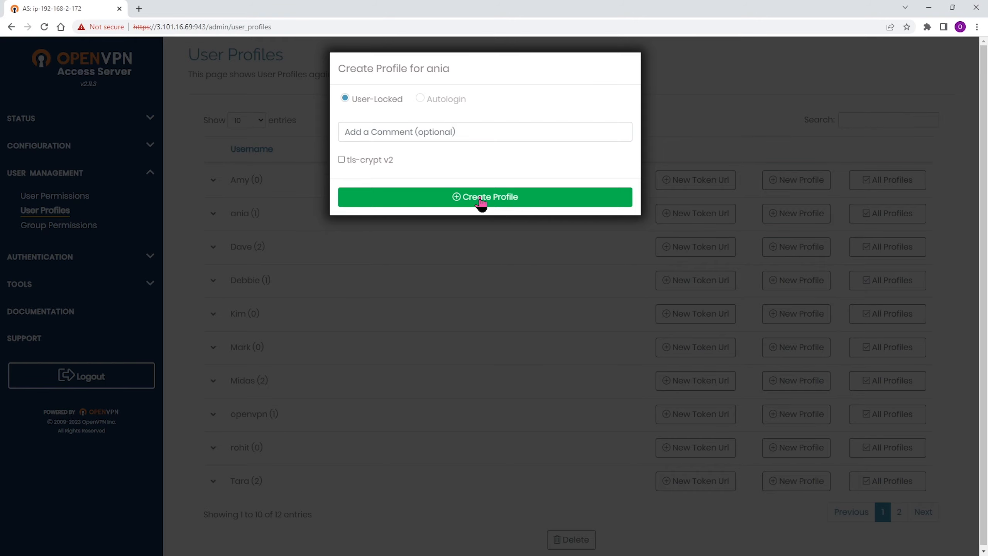
Create a user-locked connection profile for the selected user, with no comment and tls-crypt v2 disabled.
left_click(481, 199)
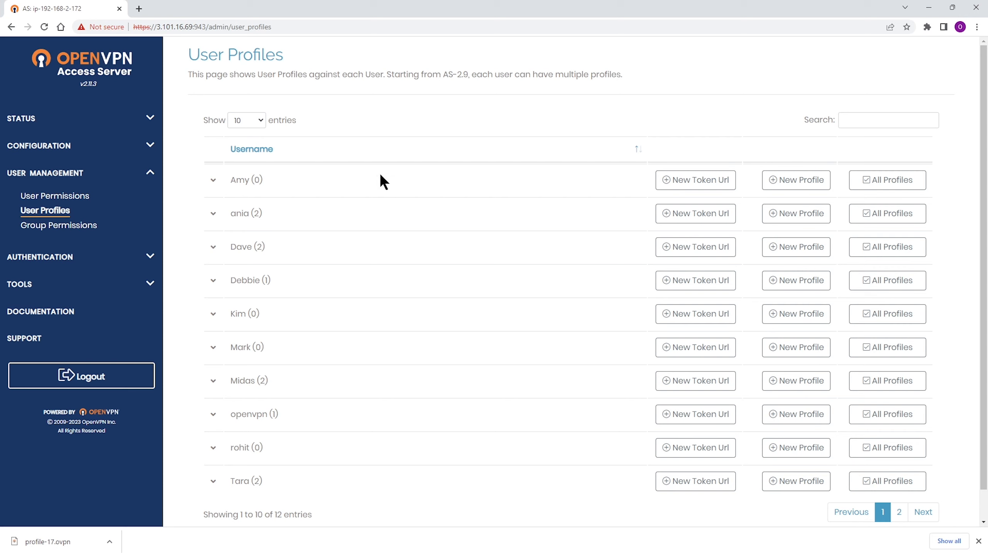
Open the VPN Settings and examine the routing option for client access to private subnets.
left_click(154, 146)
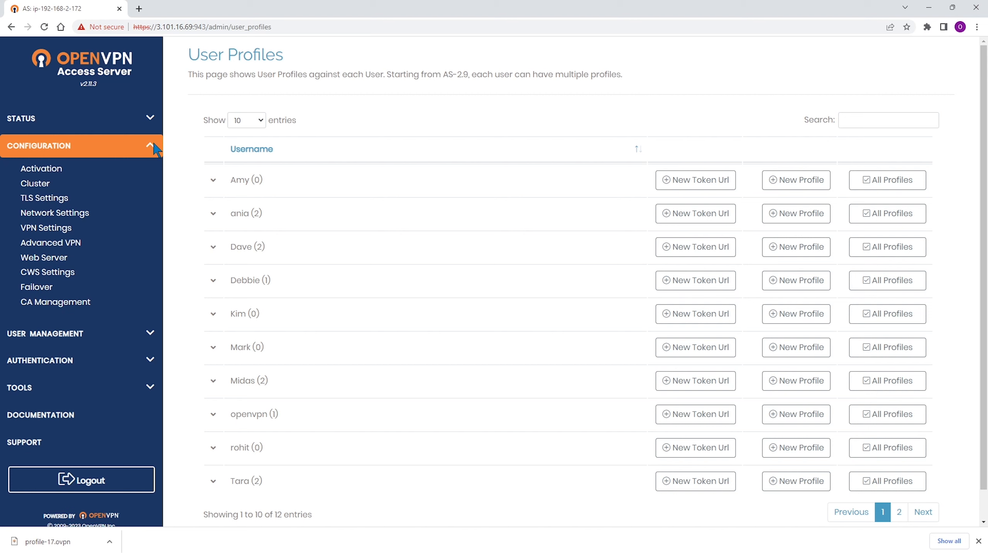
left_click(56, 233)
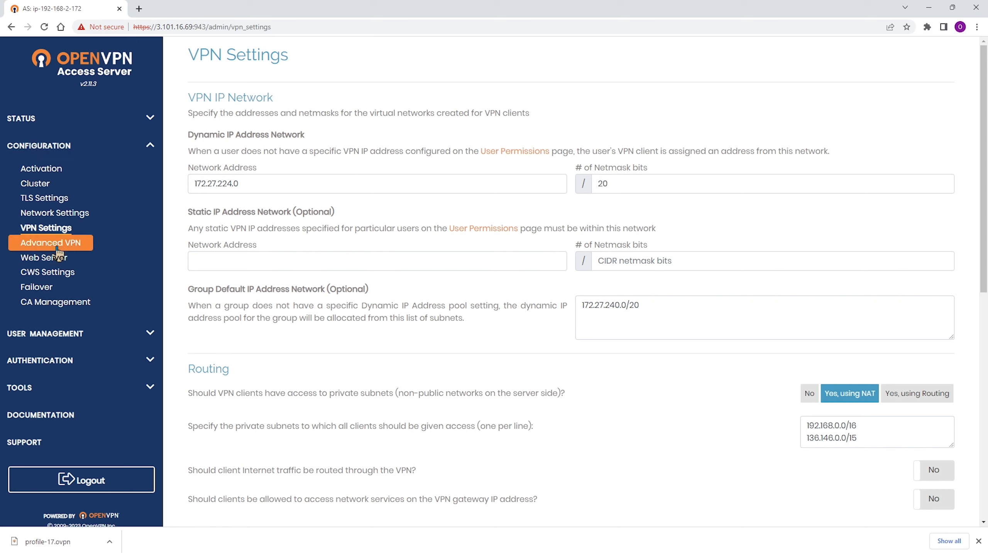
left_click_drag(188, 392, 564, 395)
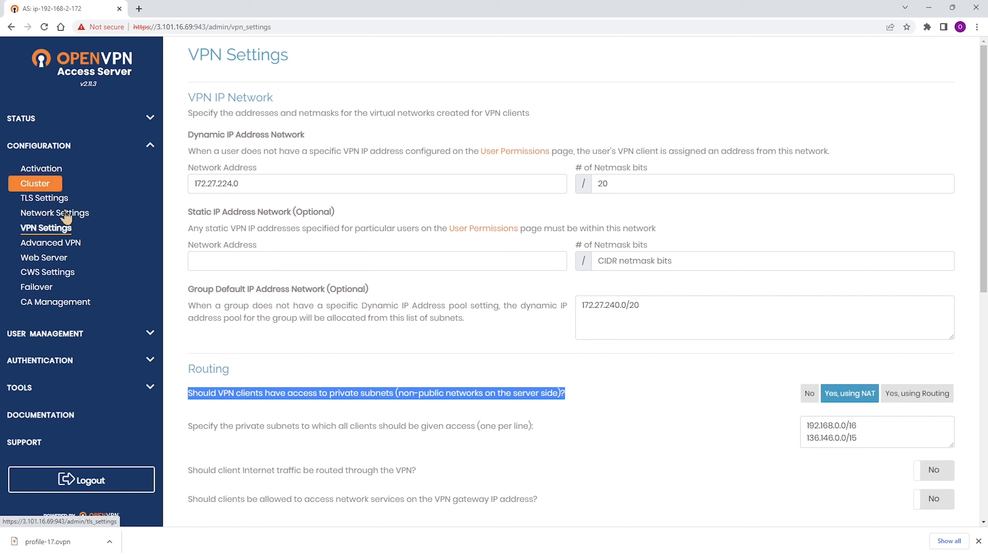
Examine the networks allowed under Access Control in the first listed user's permission settings.
left_click(130, 342)
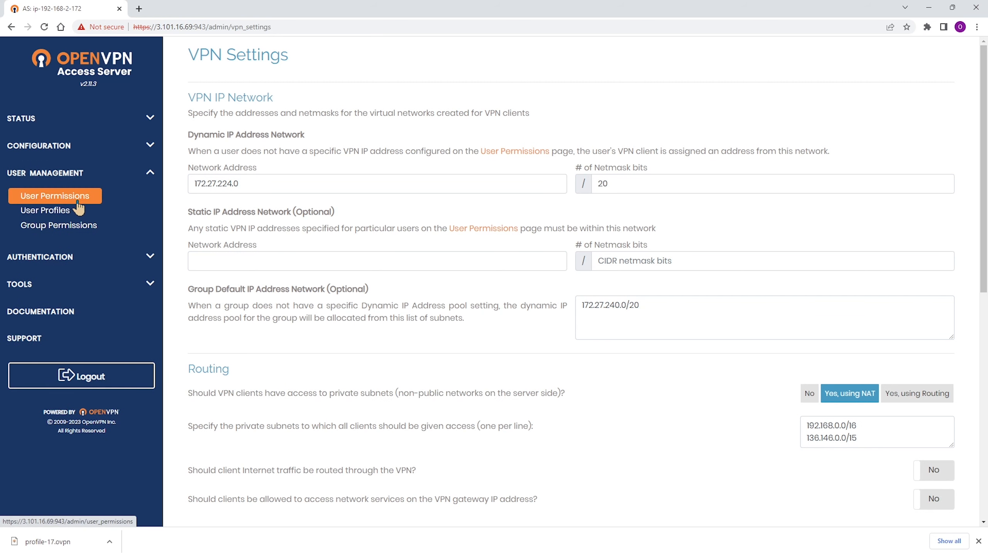
left_click(77, 200)
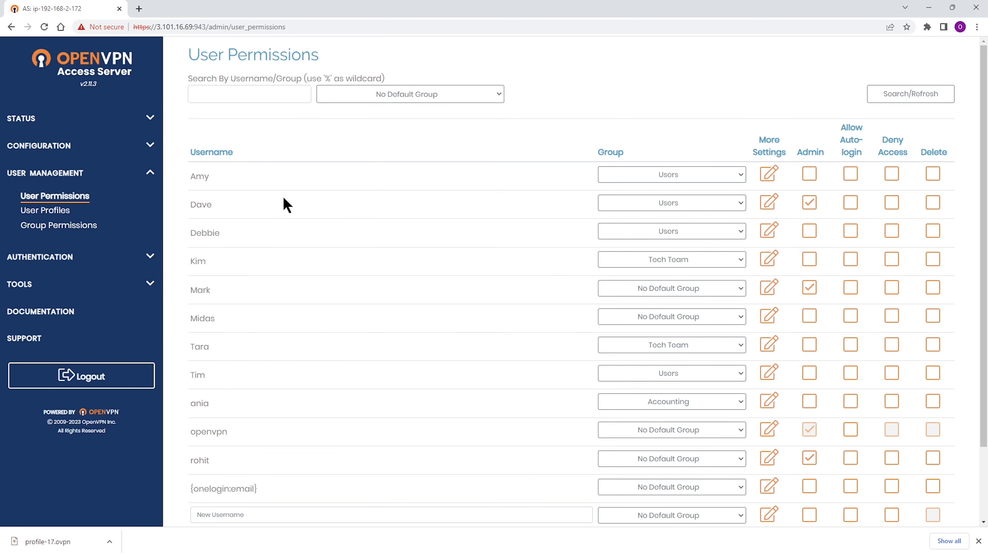
left_click(769, 175)
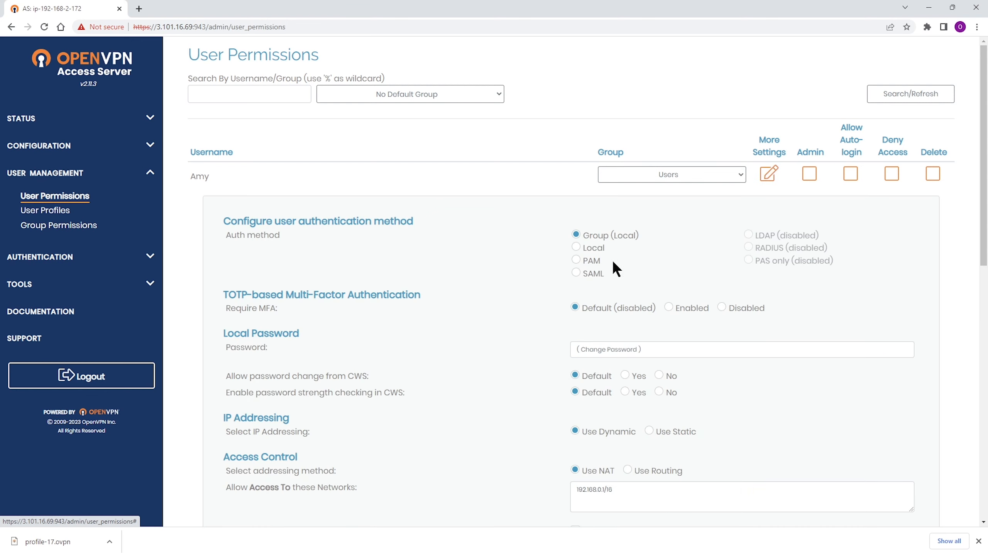
scroll(543, 304, "down", 5)
scroll(541, 298, "down", 1)
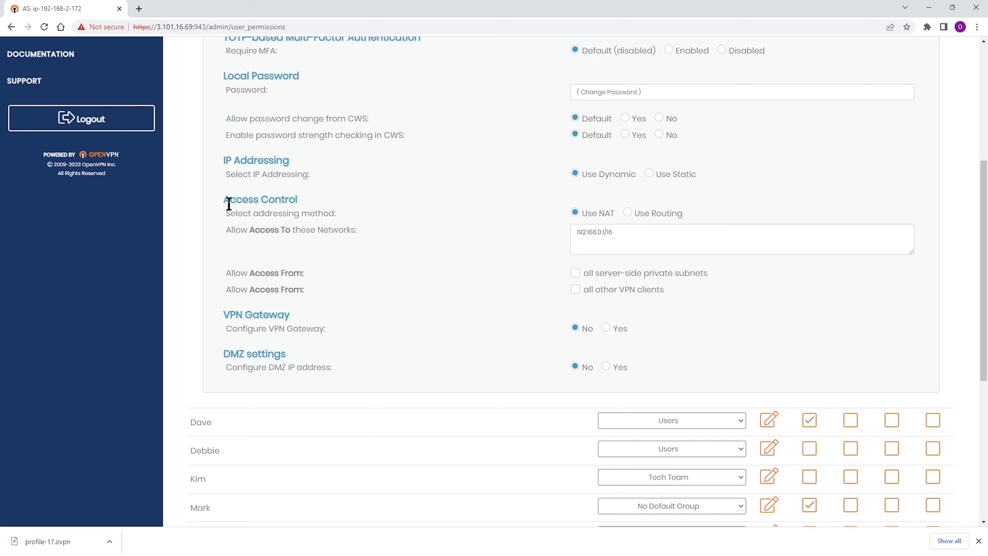
left_click(644, 237)
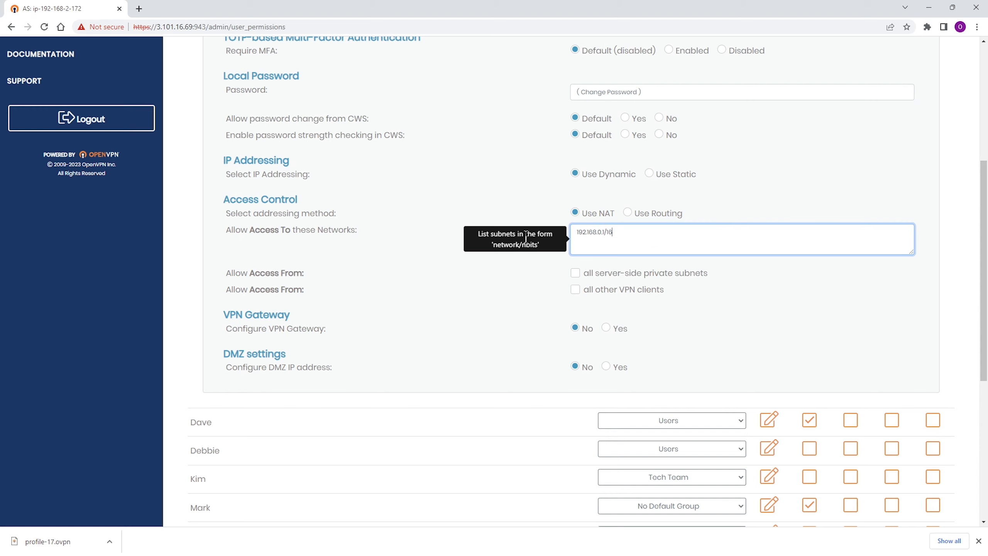
scroll(654, 240, "up", 5)
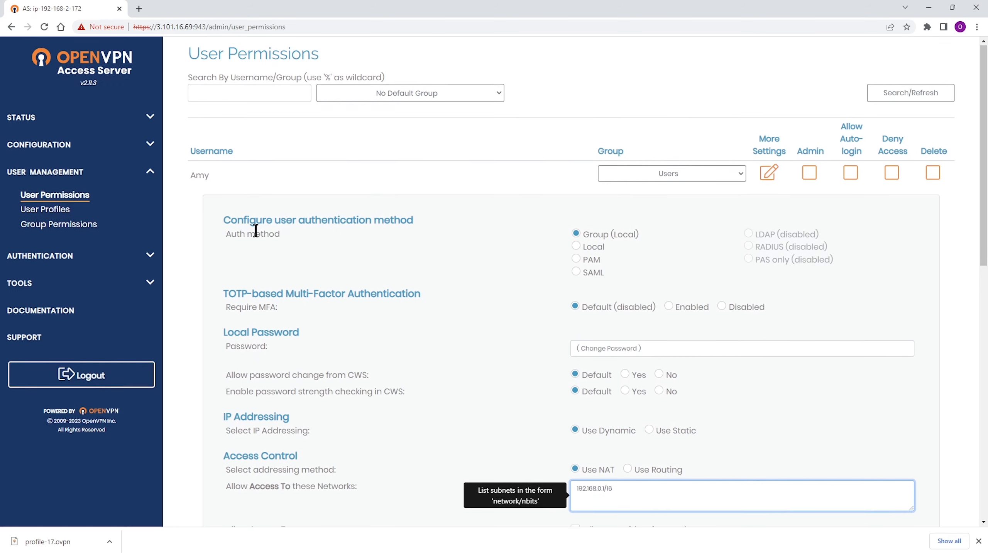
Set Use Access Control to Yes for the Accounting group and review its network, group and user access options.
left_click(57, 233)
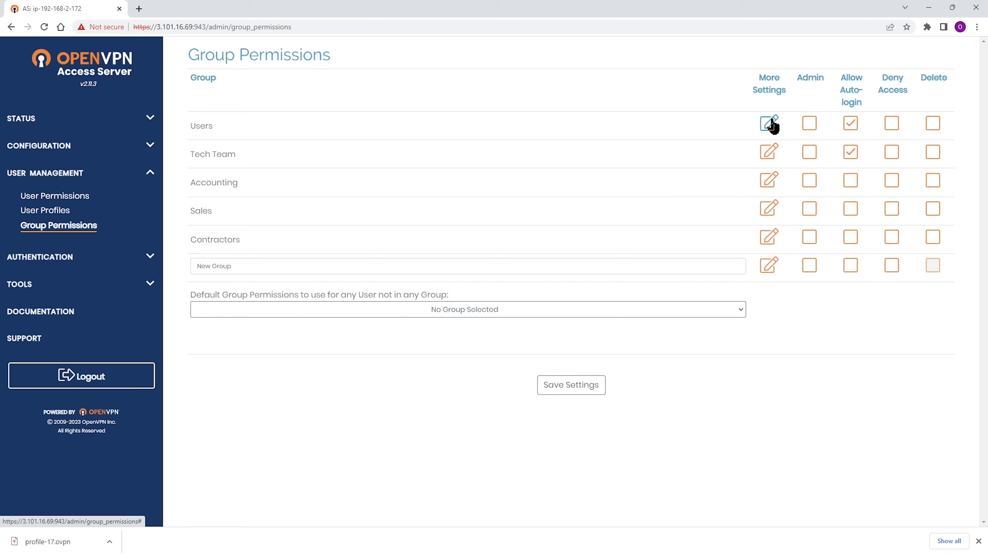
left_click(768, 180)
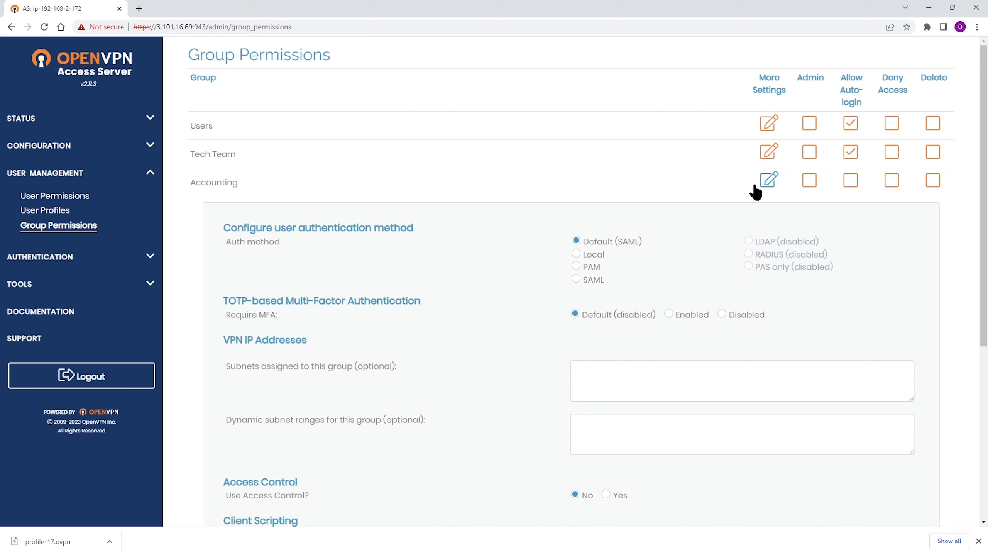
scroll(624, 227, "down", 4)
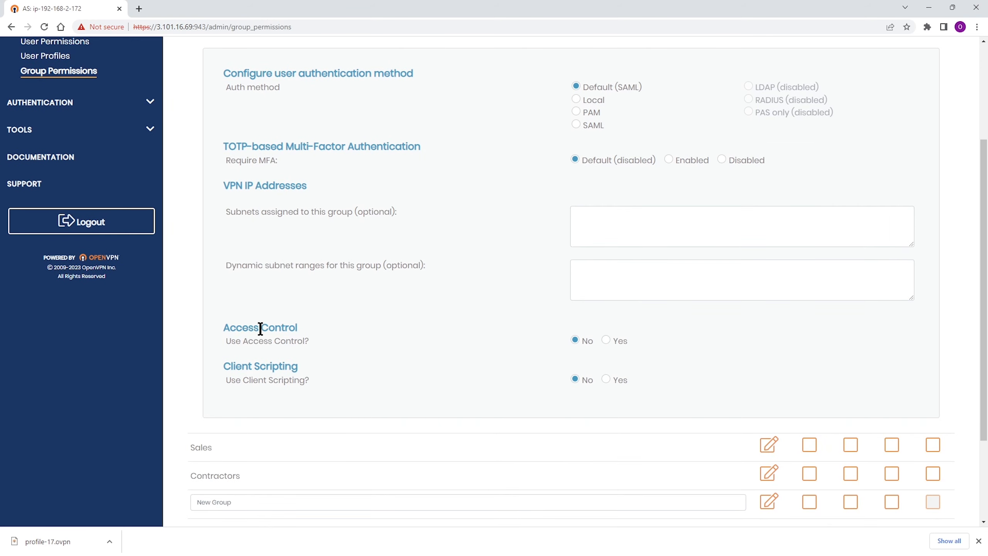
left_click(605, 340)
scroll(623, 334, "down", 3)
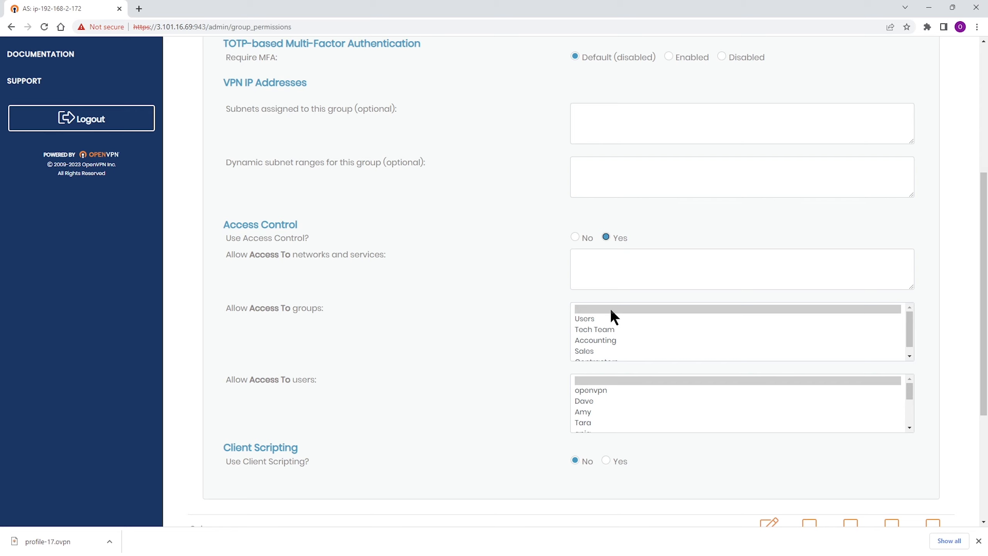
scroll(396, 261, "up", 6)
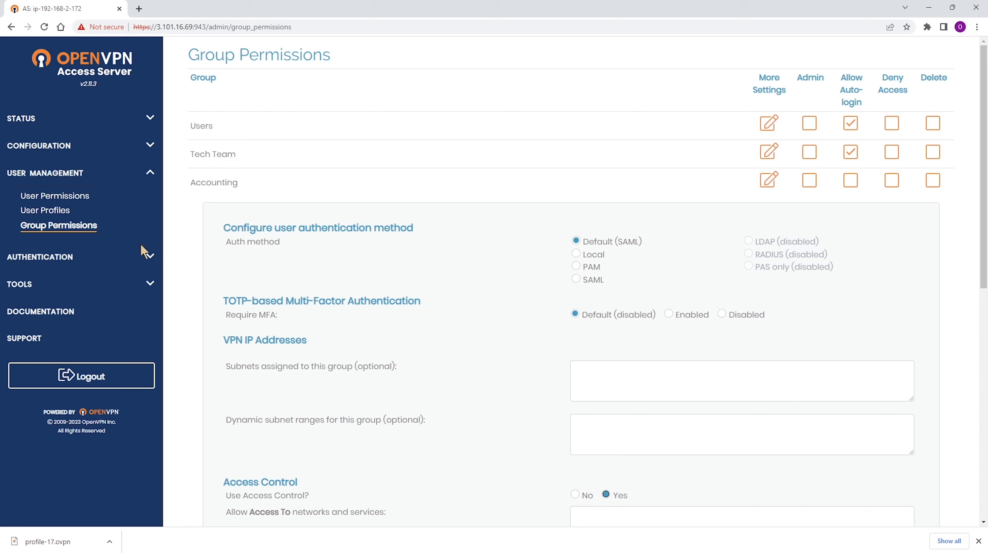
Open the user authentication settings and check which default authentication system is selected.
left_click(152, 259)
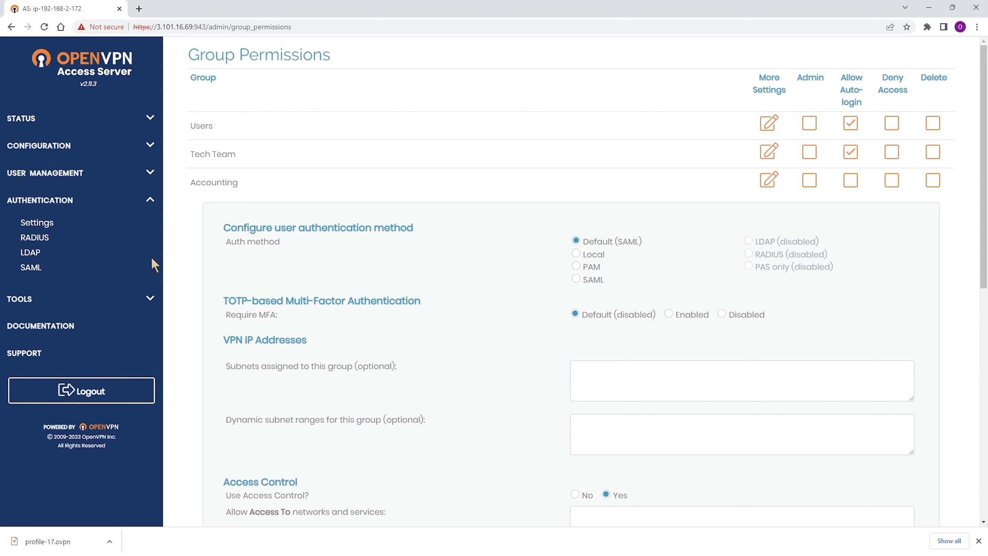
left_click(46, 224)
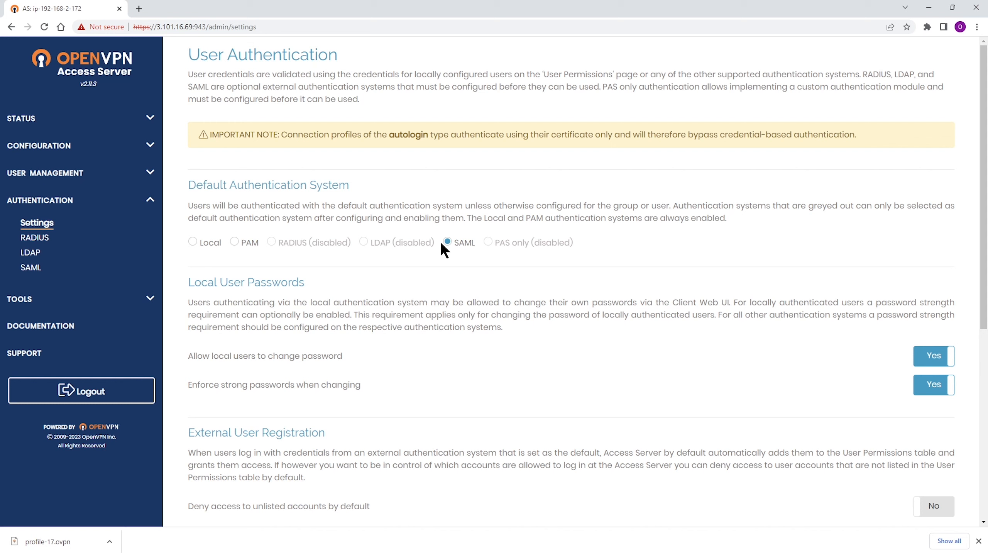
Examine the SAML configuration down to the manual identity provider fields, and return to the general authentication settings.
left_click(31, 267)
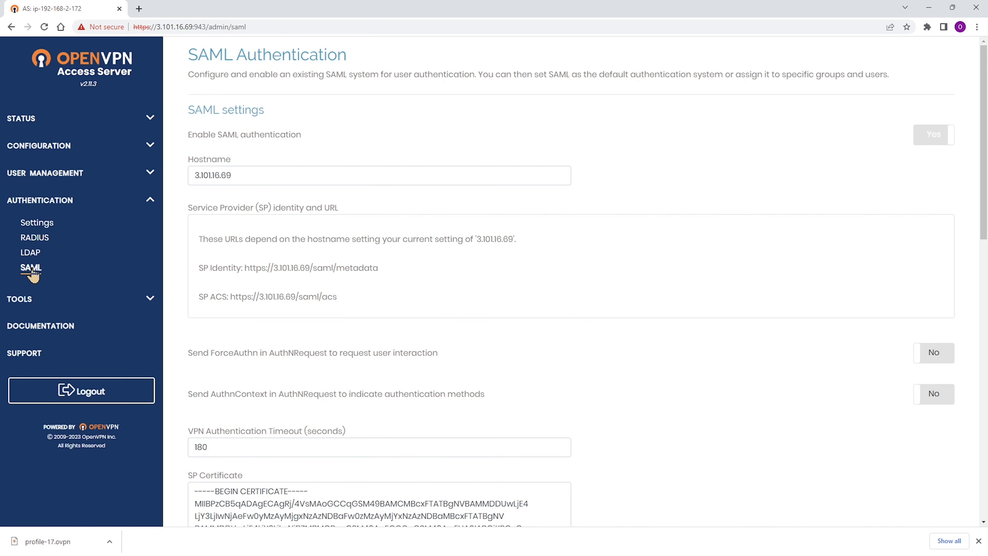
scroll(313, 244, "down", 3)
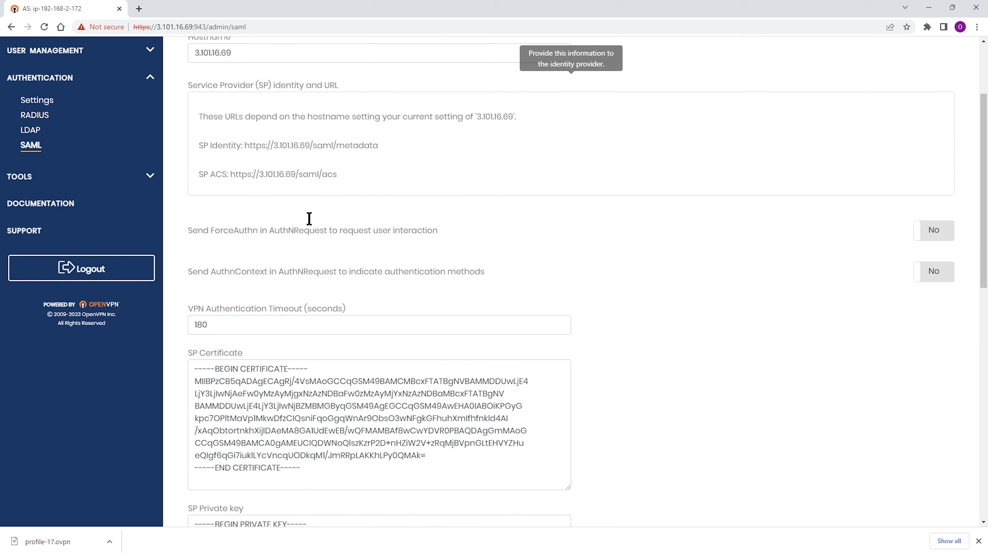
scroll(309, 218, "down", 11)
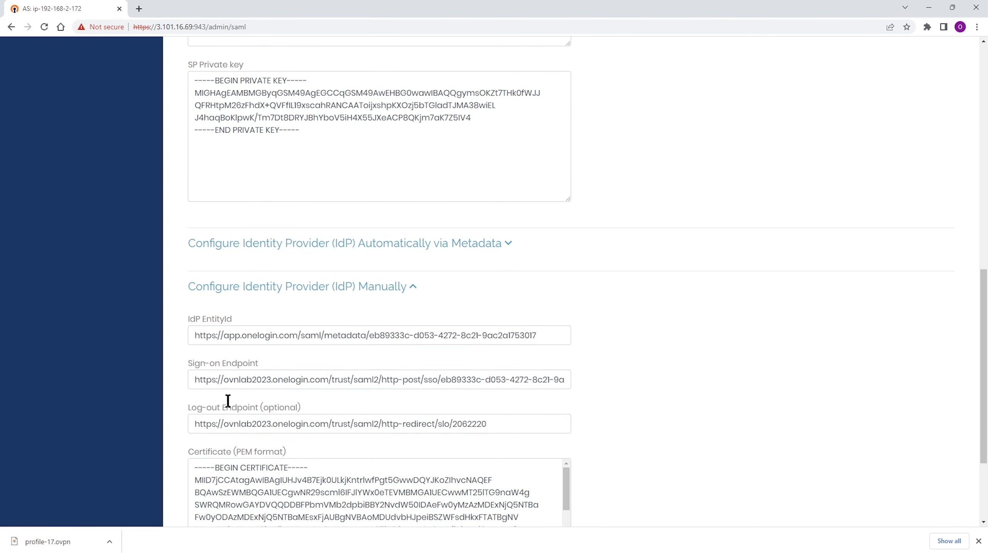
scroll(341, 408, "up", 12)
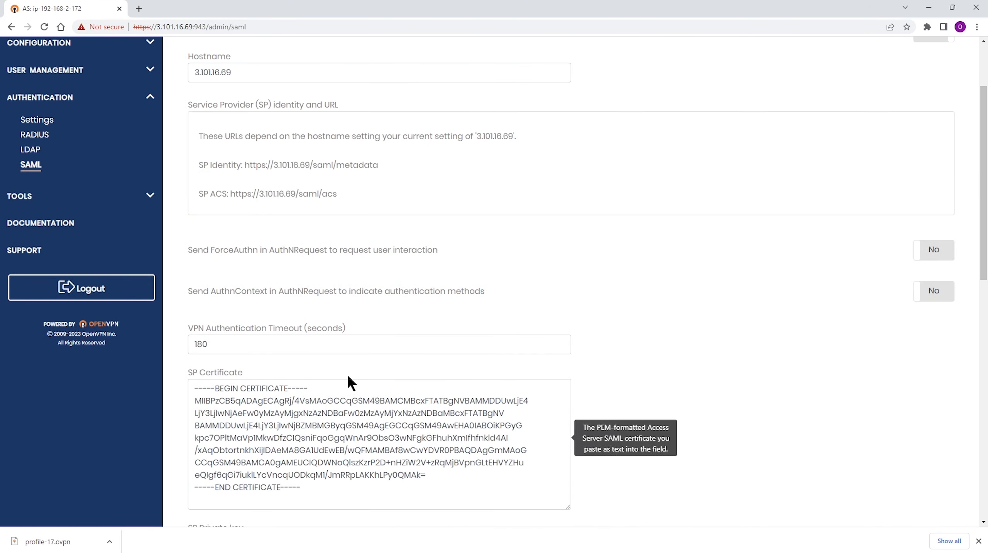
scroll(347, 383, "up", 3)
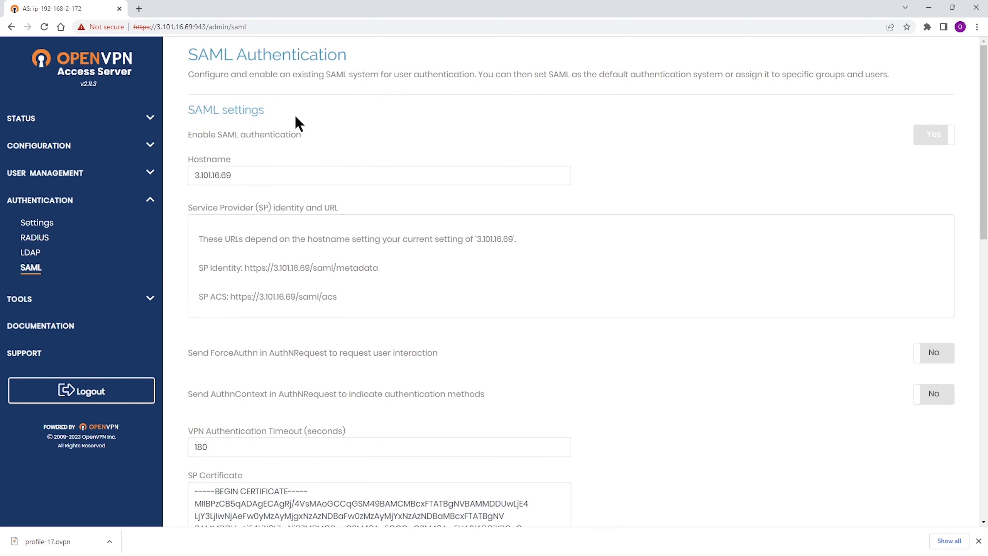
left_click(34, 225)
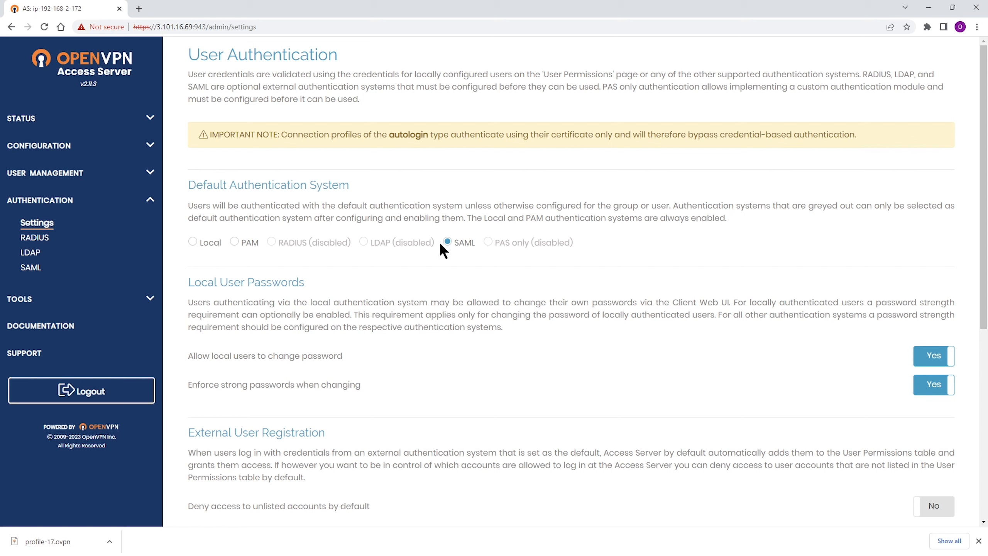
Open the first listed user's permission settings and highlight the selected group authentication method.
left_click(58, 172)
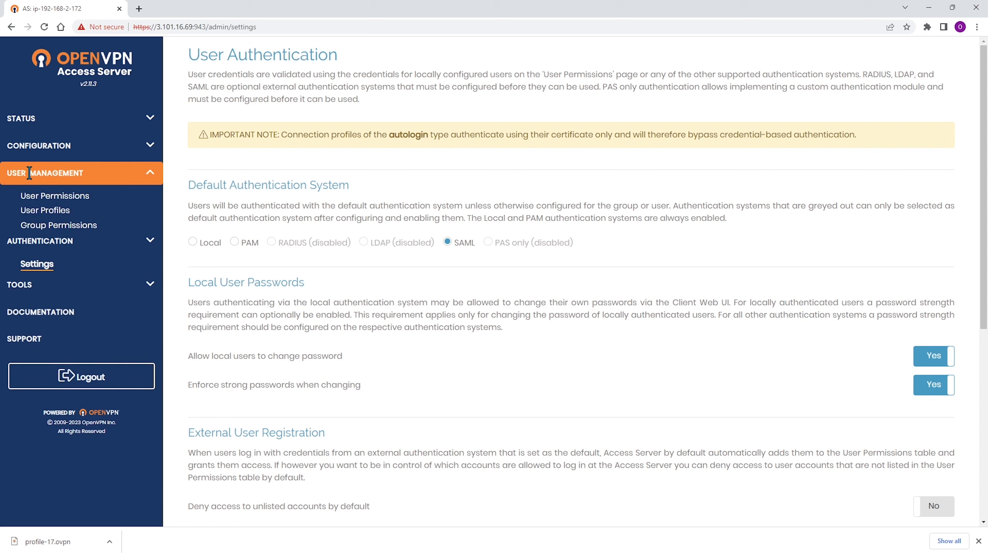
left_click(59, 197)
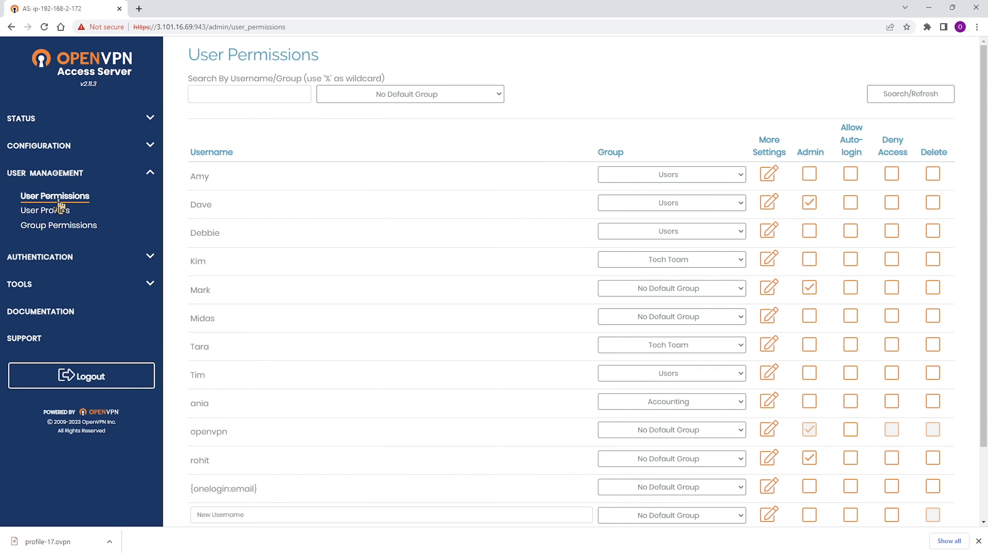
left_click(770, 175)
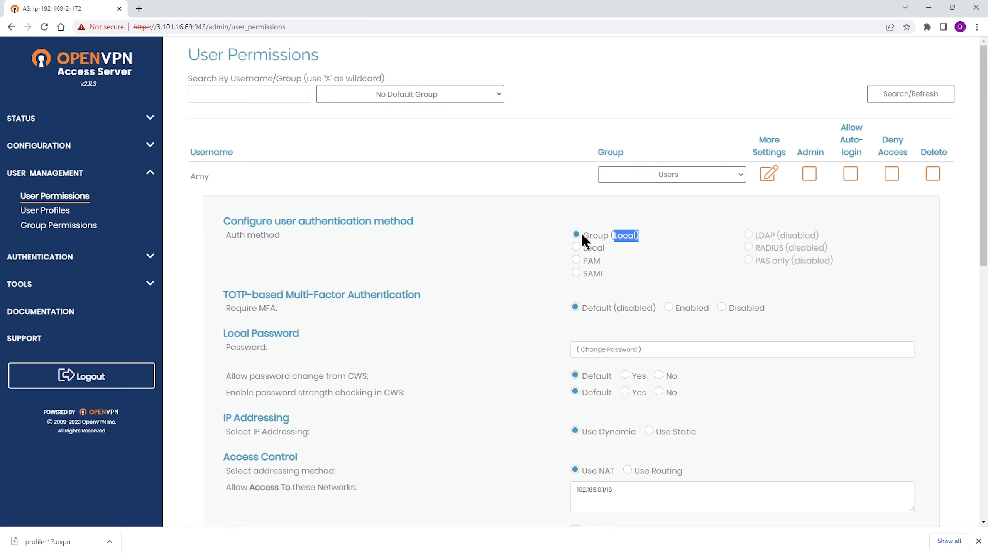
left_click_drag(583, 234, 624, 235)
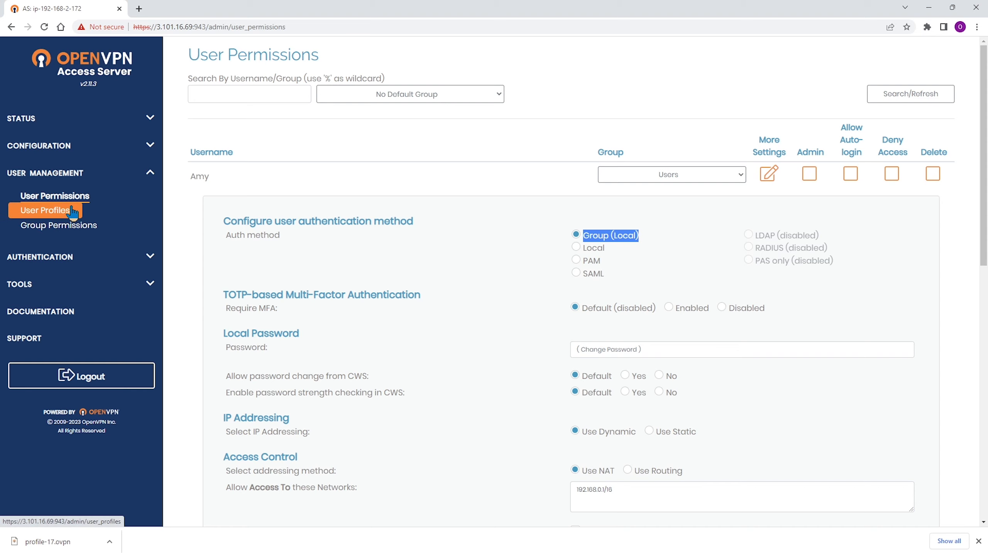
Reload the User Permissions list and open the additional settings of the fifth listed user.
left_click(54, 196)
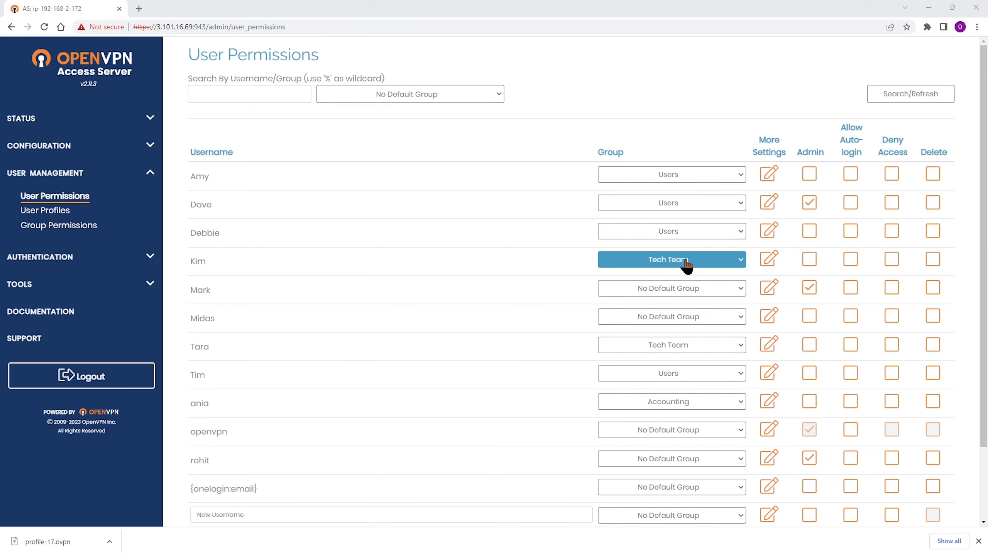
left_click(768, 289)
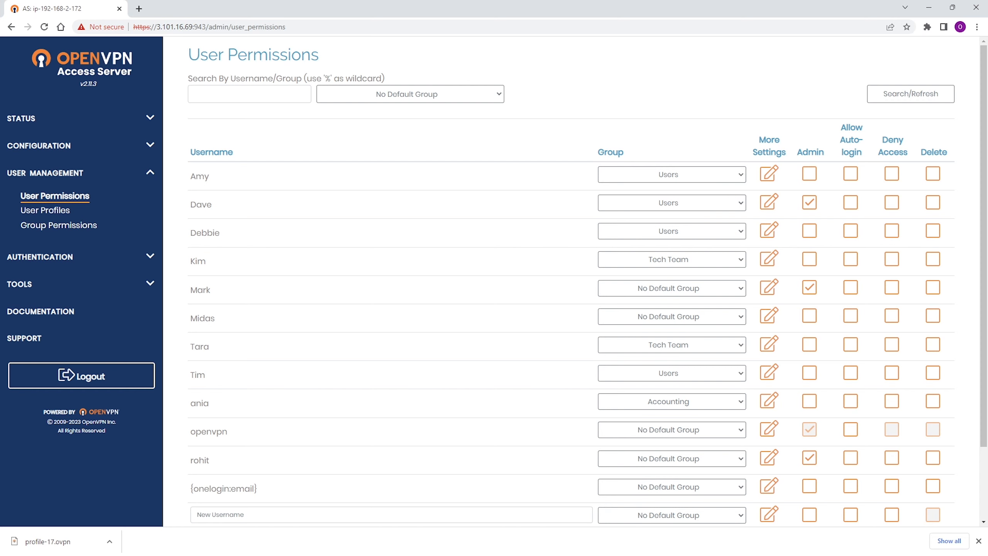
Switch to the OpenVPN client web login, start the SAML sign-in and submit the OneLogin username.
key("alt+Tab")
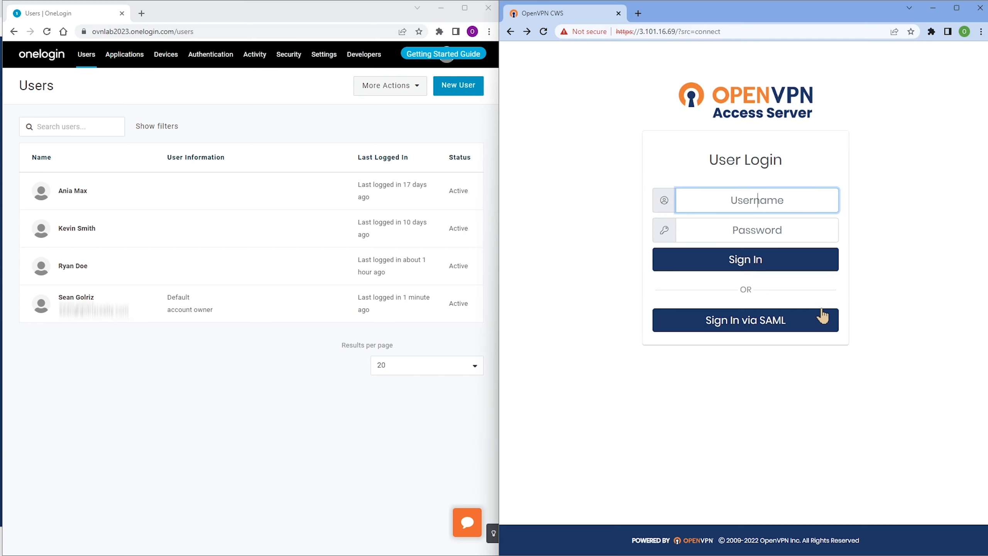
left_click(747, 326)
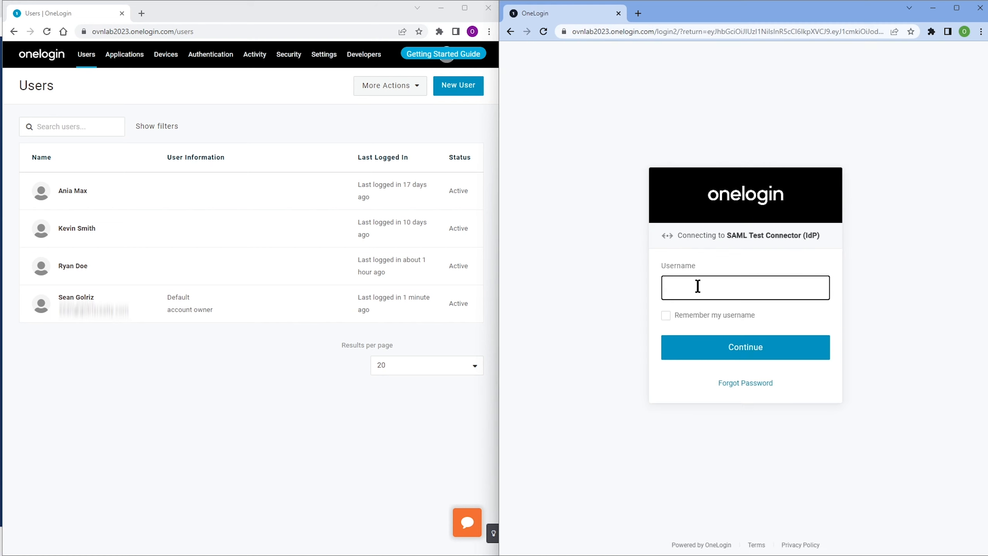
type("ryaN")
key("BackSpace")
key("BackSpace")
type("an")
key("Tab")
key("Tab")
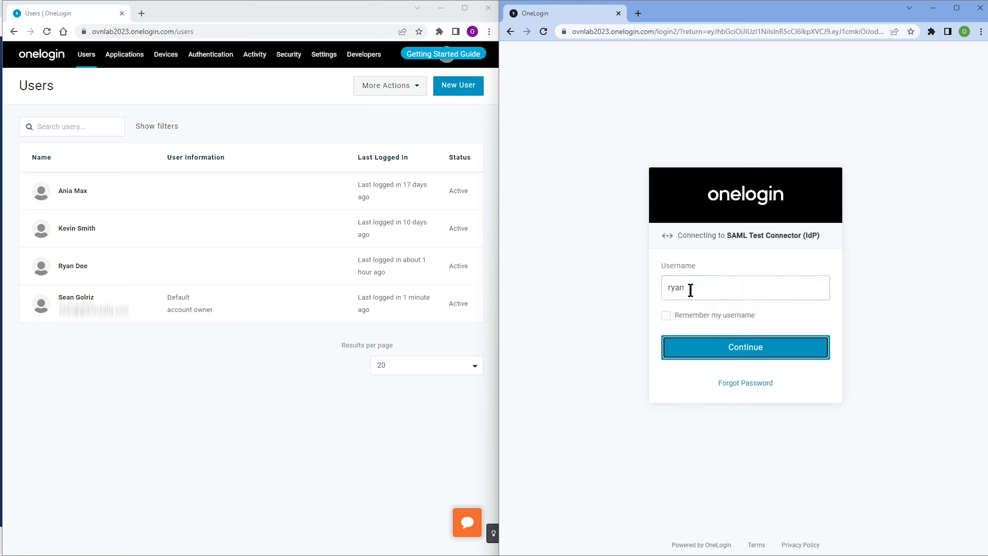
left_click(718, 354)
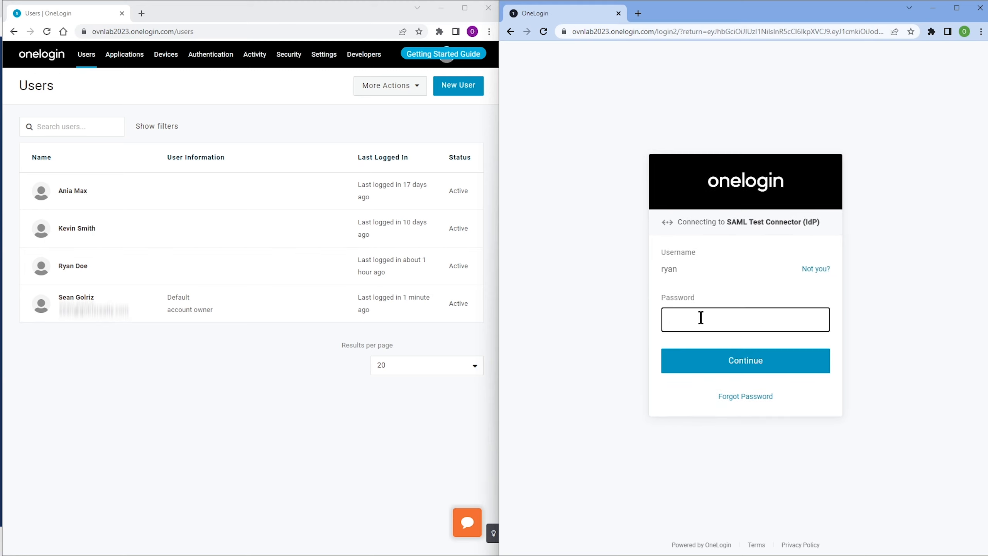
Enter the account password to complete the OneLogin sign-in, and look over the client downloads and connection profiles.
type("•••••••••••")
left_click(742, 358)
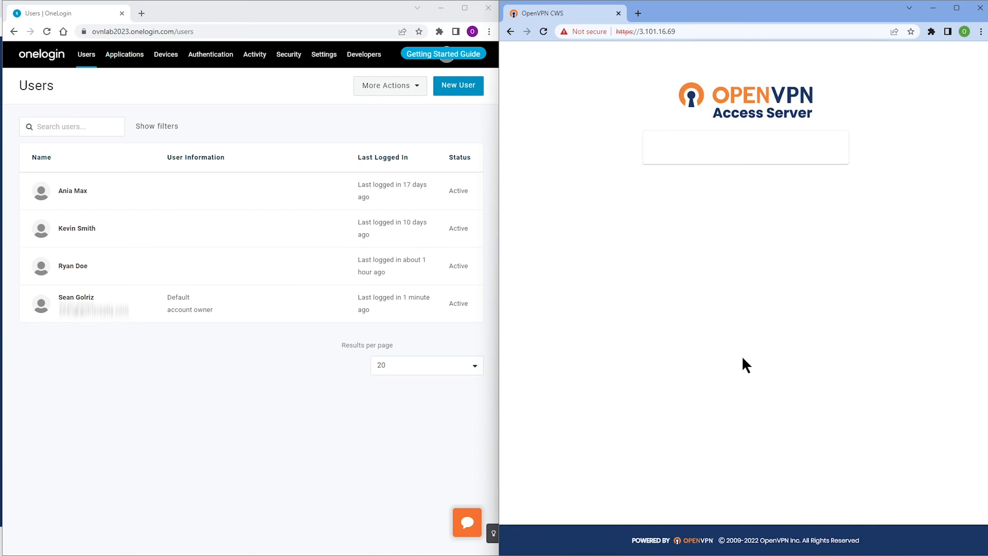
scroll(747, 396, "down", 2)
scroll(733, 365, "up", 2)
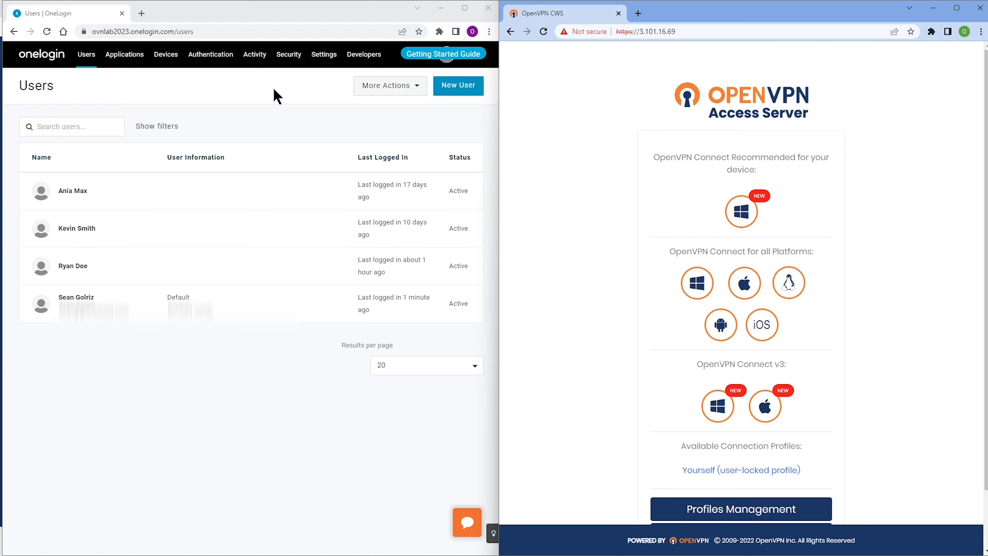
Minimize the OneLogin and client web windows, and open the User Profiles page of the admin interface.
left_click(442, 11)
left_click(442, 8)
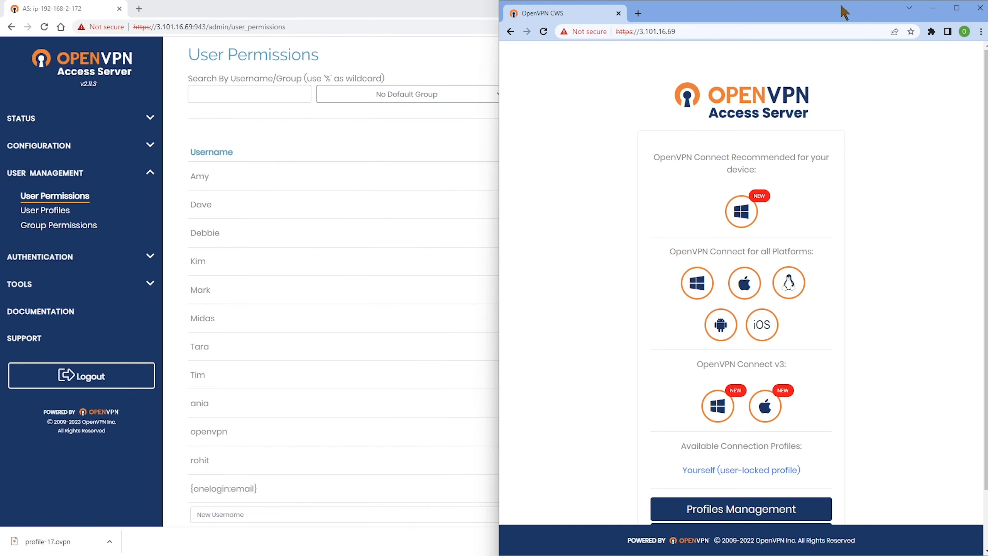
left_click(933, 7)
left_click(59, 210)
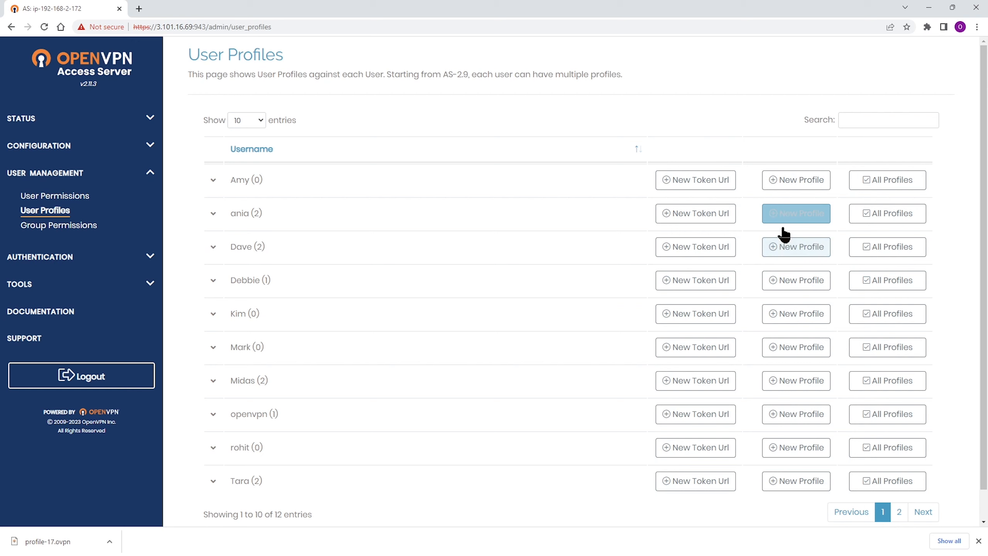
left_click(56, 212)
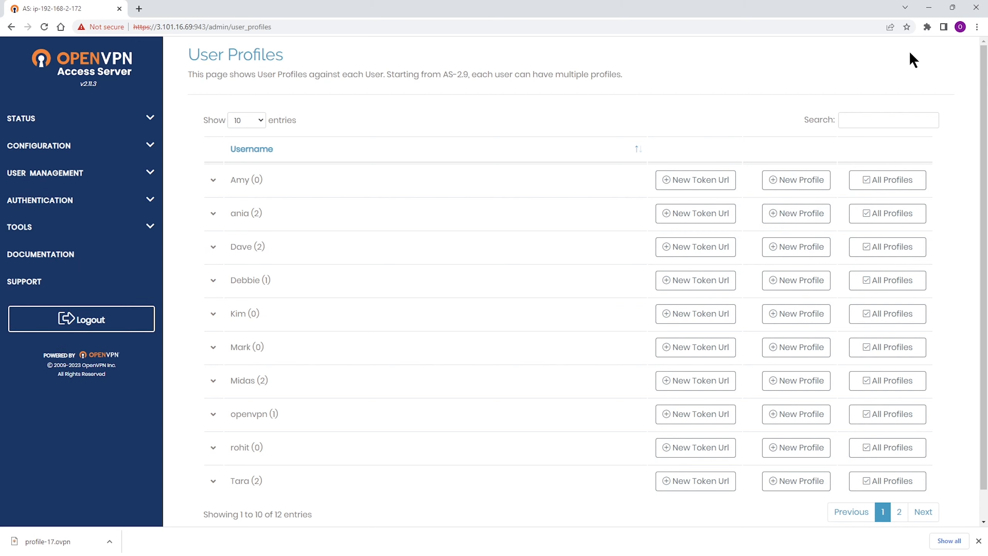
Minimize the admin browser window and advance the slideshow to the OpenVPN Access Server Access Control title slide.
left_click(927, 8)
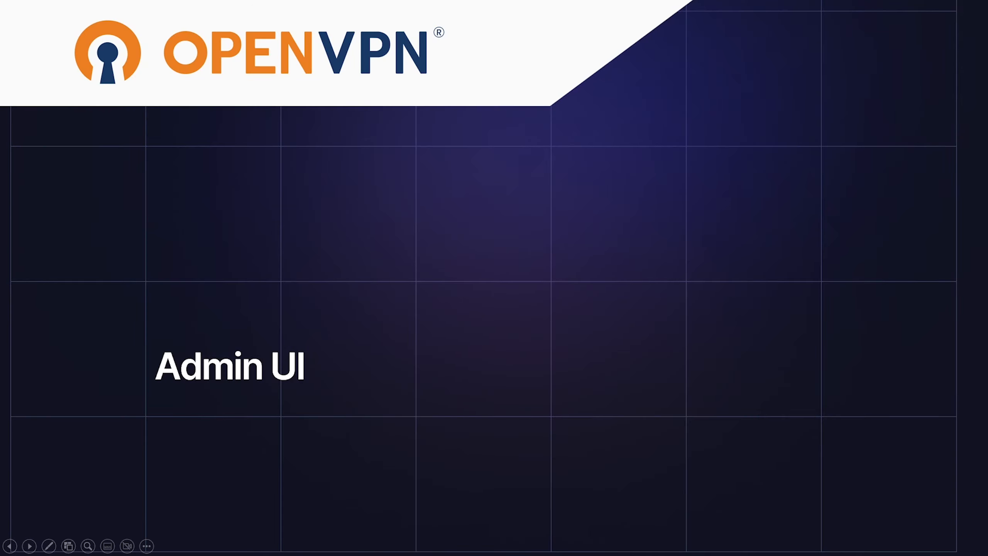
key("Right")
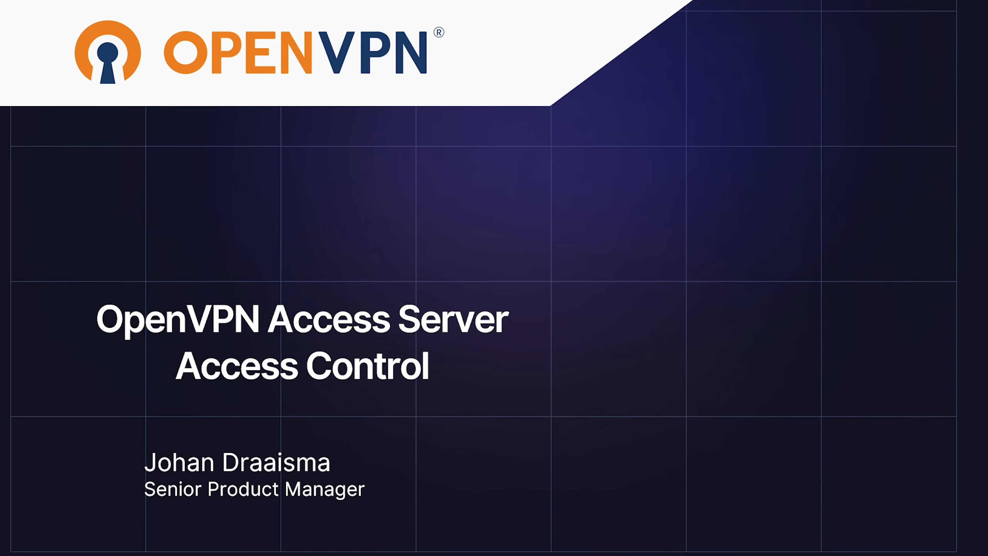